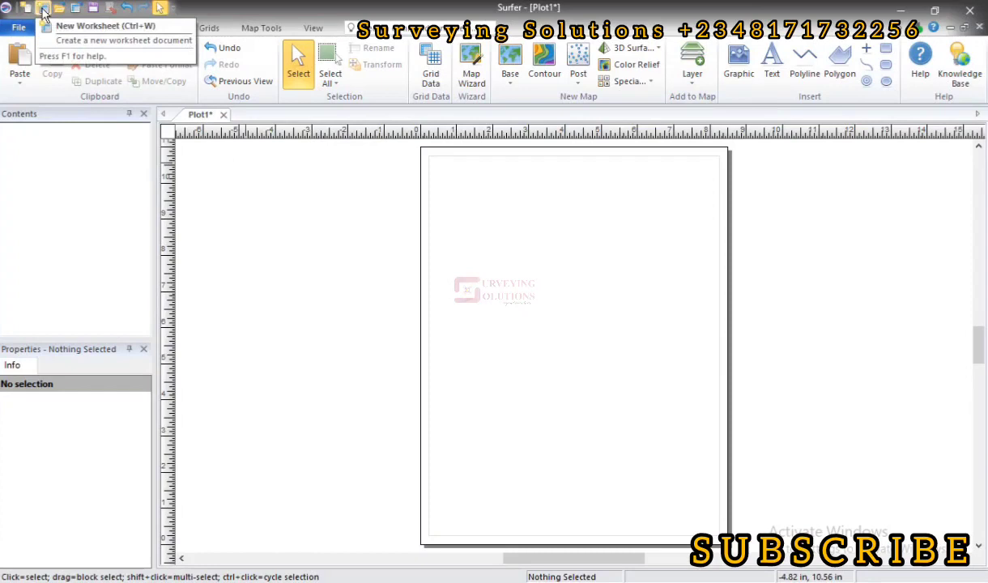
- Create a new worksheet, open its Assign Coordinate System dialog, and collapse Local System
{"action": "left_click", "coordinate": [44, 10]}
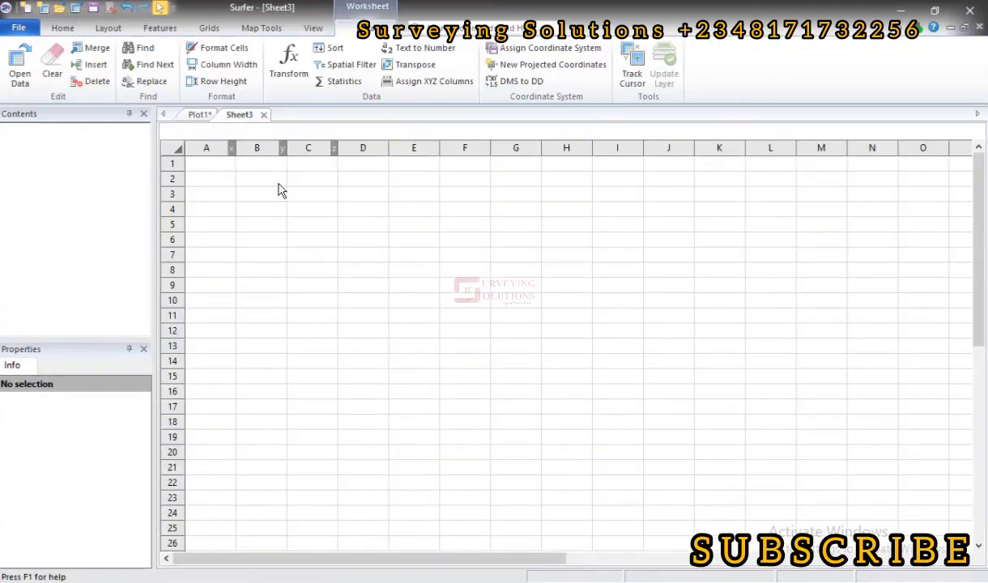
{"action": "left_click", "coordinate": [564, 48]}
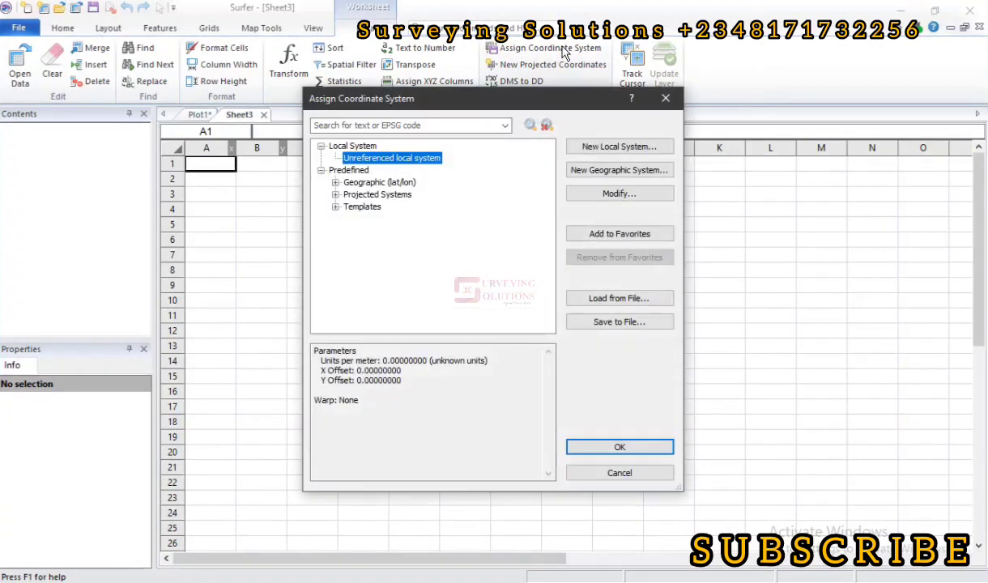
{"action": "left_click_drag", "start_coordinate": [454, 96], "coordinate": [332, 47]}
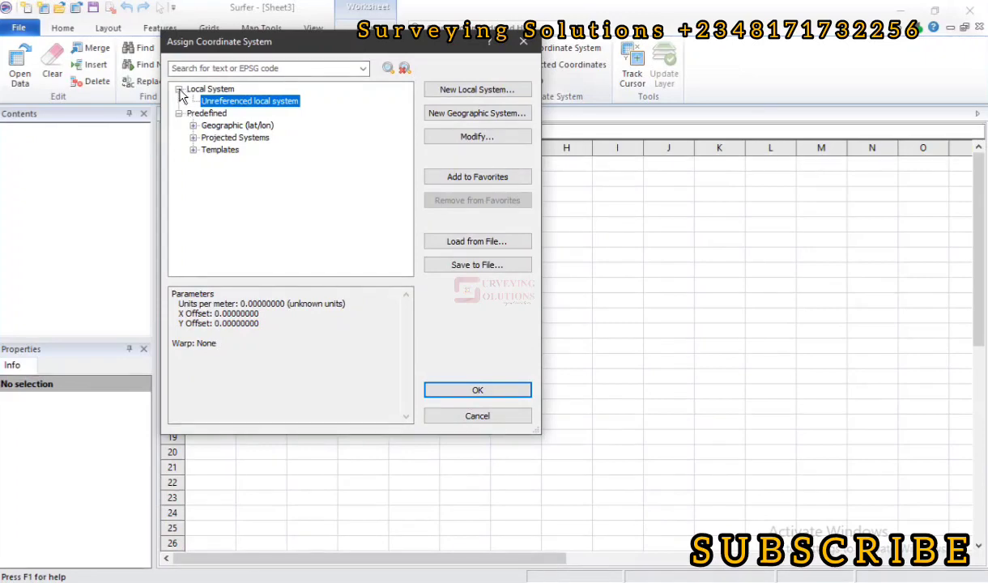
{"action": "left_click", "coordinate": [178, 90]}
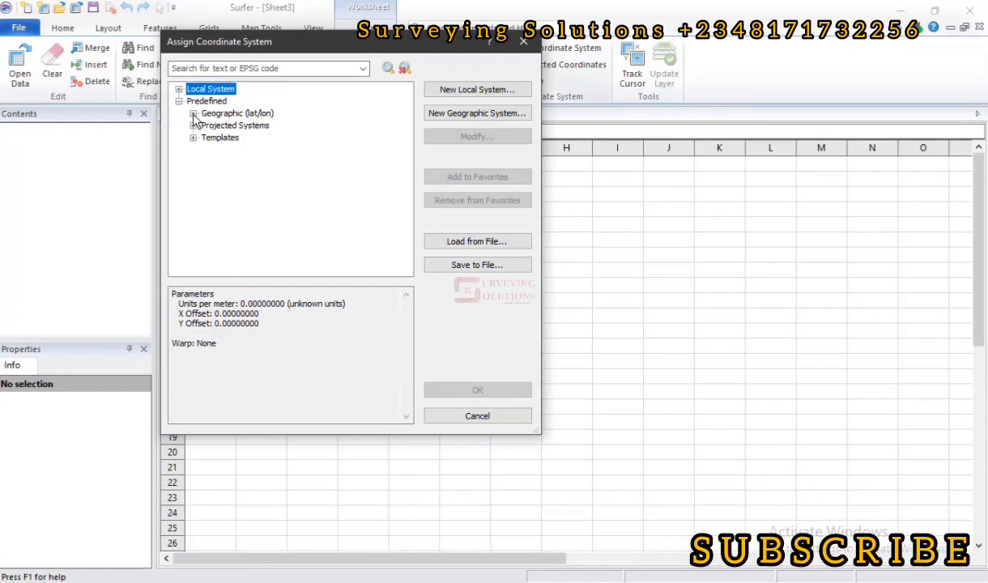
- Expand the Geographic (lat/lon) datums, preview Adindan - Mean, then jump to Wake Island Astro 1952
{"action": "left_click", "coordinate": [193, 114]}
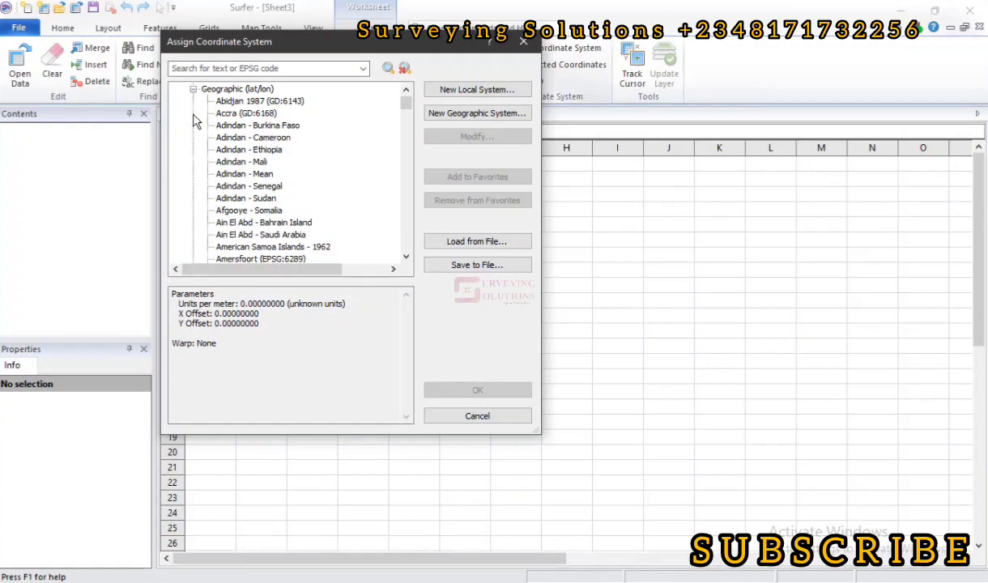
{"action": "left_click", "coordinate": [244, 174]}
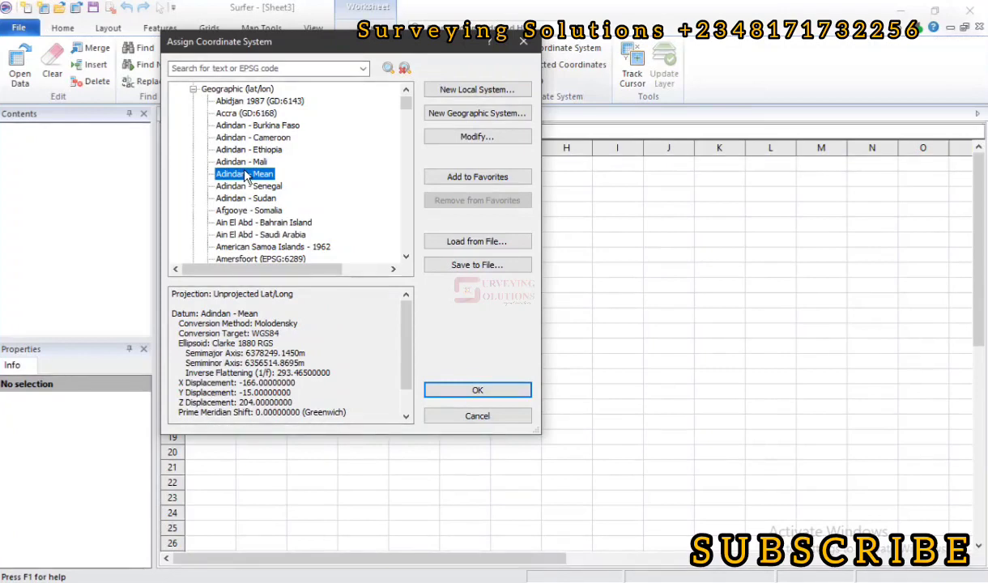
{"action": "key", "text": "w"}
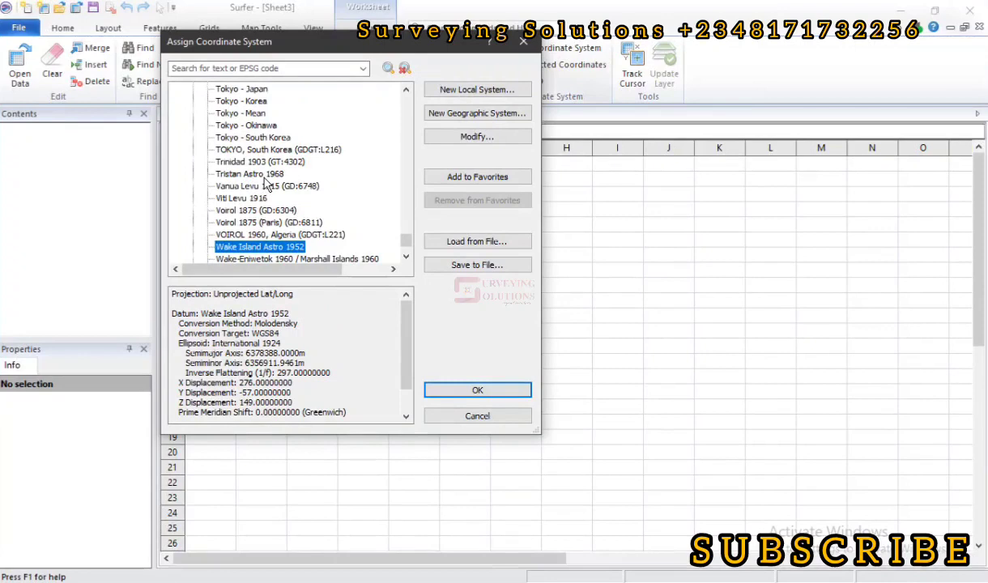
{"action": "scroll", "coordinate": [259, 183], "scroll_direction": "down", "scroll_amount": 1}
{"action": "scroll", "coordinate": [265, 183], "scroll_direction": "down", "scroll_amount": 2}
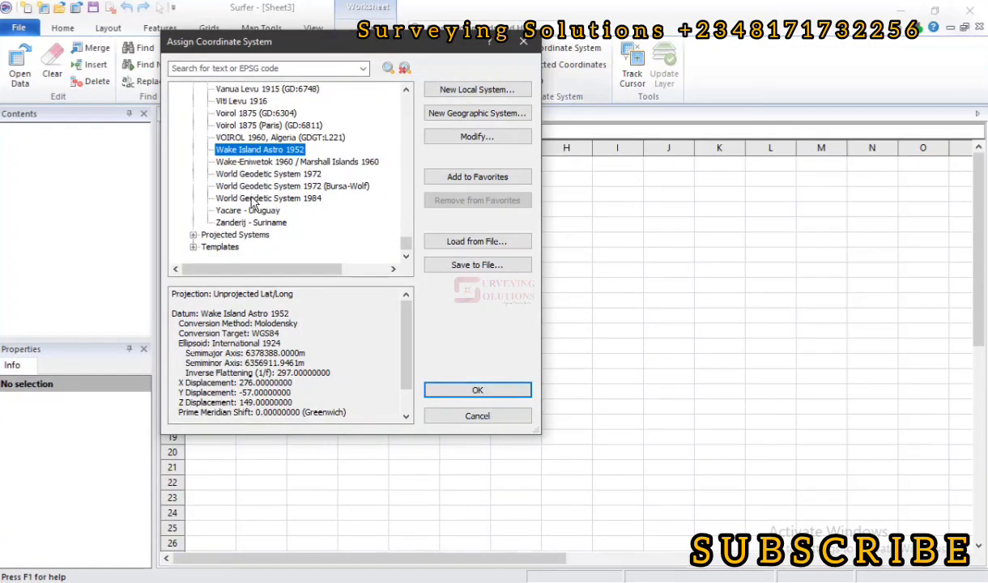
- Preview World Geodetic System 1984 and highlight its 6378137.0000m semimajor axis value
{"action": "left_click", "coordinate": [256, 199]}
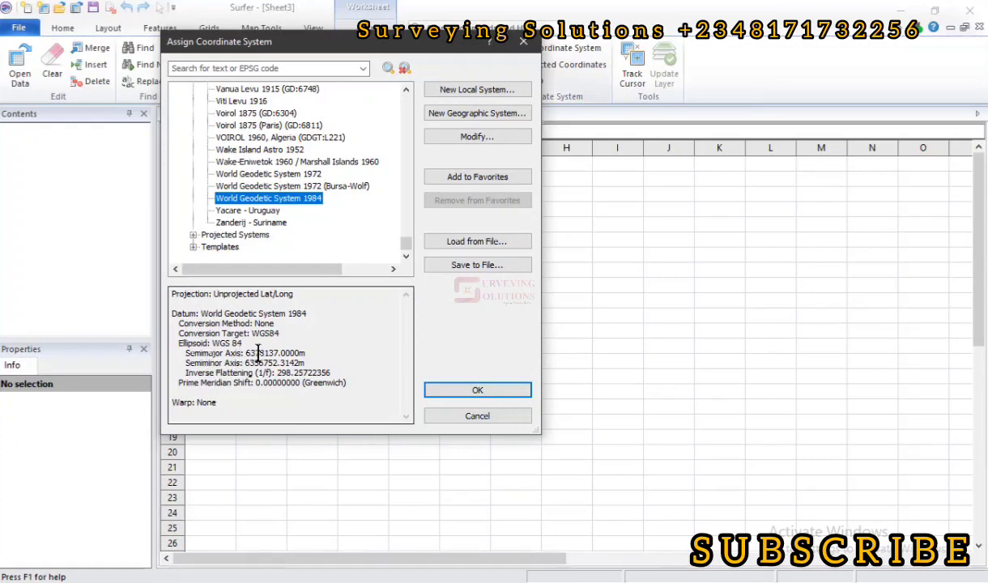
{"action": "left_click_drag", "start_coordinate": [246, 354], "coordinate": [299, 351]}
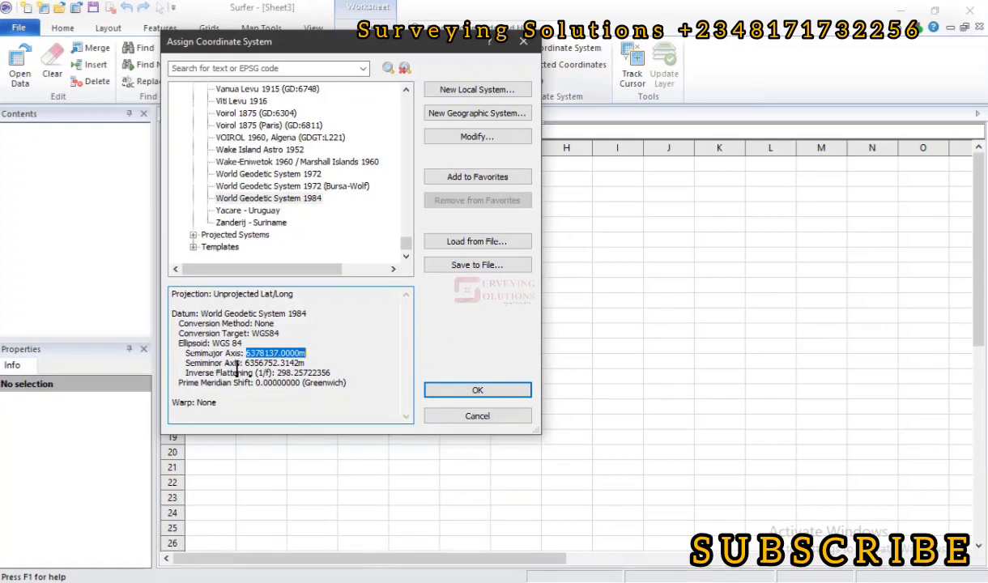
{"action": "left_click", "coordinate": [312, 350]}
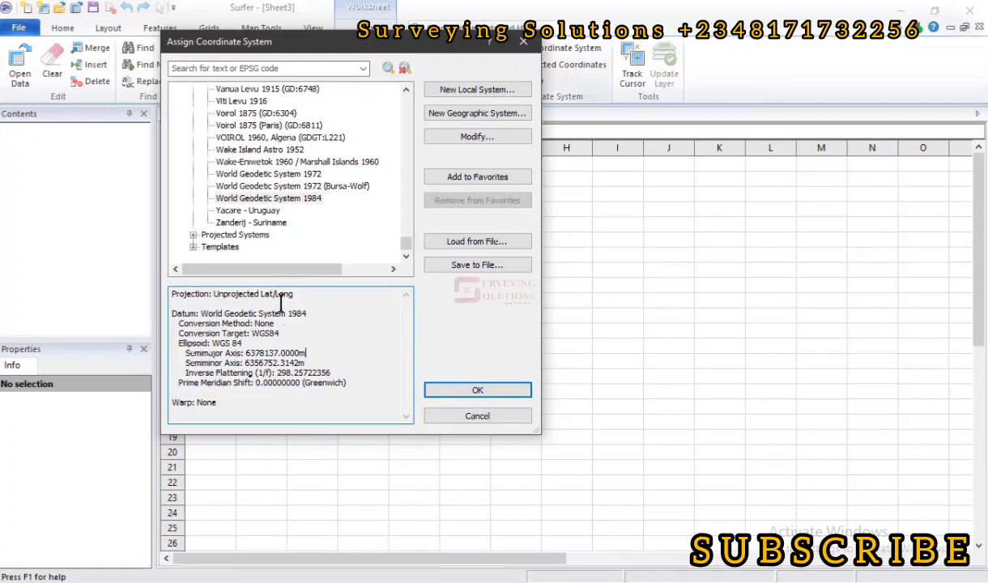
{"action": "scroll", "coordinate": [247, 198], "scroll_direction": "up", "scroll_amount": 5}
{"action": "scroll", "coordinate": [247, 194], "scroll_direction": "up", "scroll_amount": 3}
- Collapse Geographic (lat/lon) and expand Projected Systems > UTM > WGS84 to list zones 01N–60S
{"action": "left_click_drag", "start_coordinate": [404, 241], "coordinate": [404, 104]}
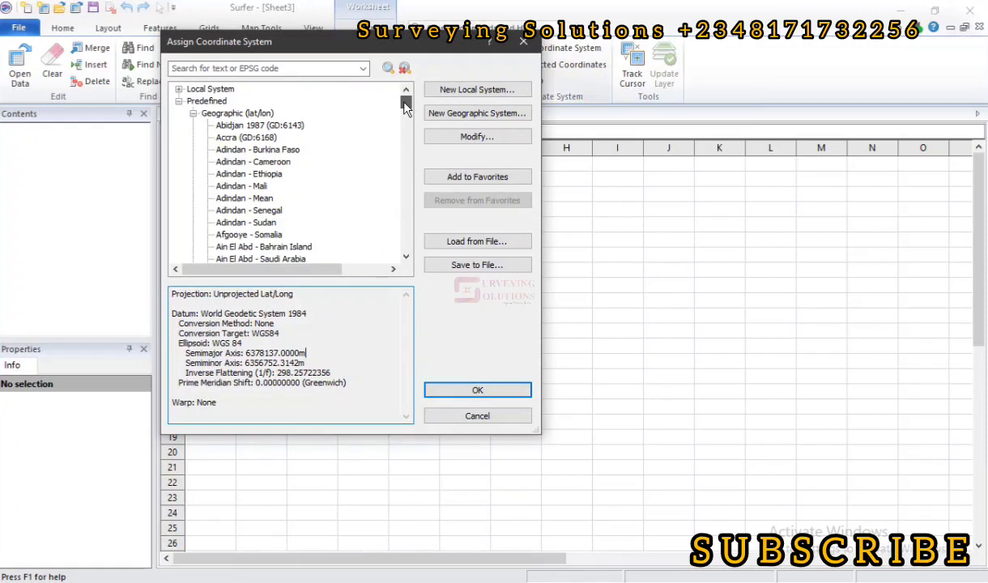
{"action": "left_click", "coordinate": [194, 113]}
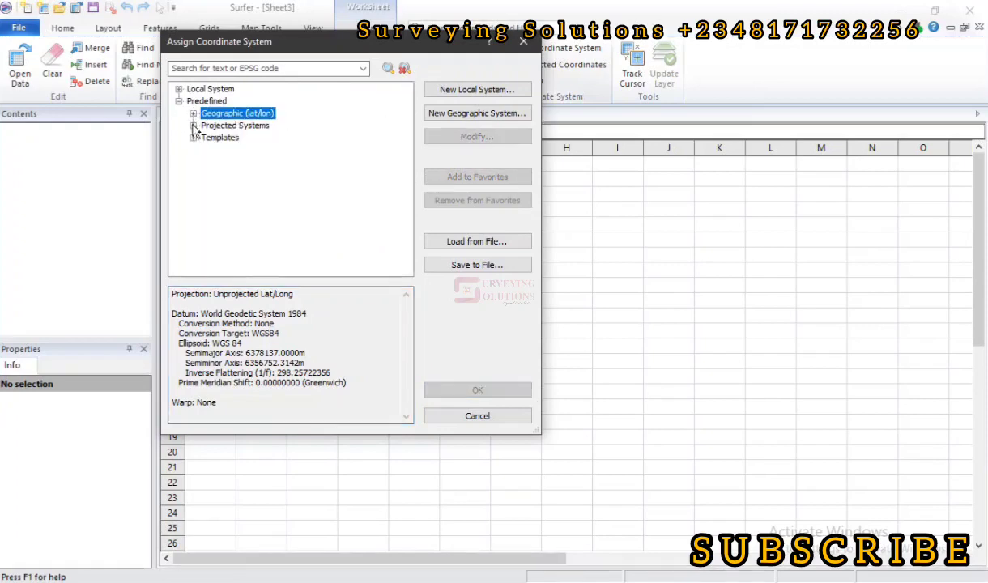
{"action": "left_click", "coordinate": [194, 125]}
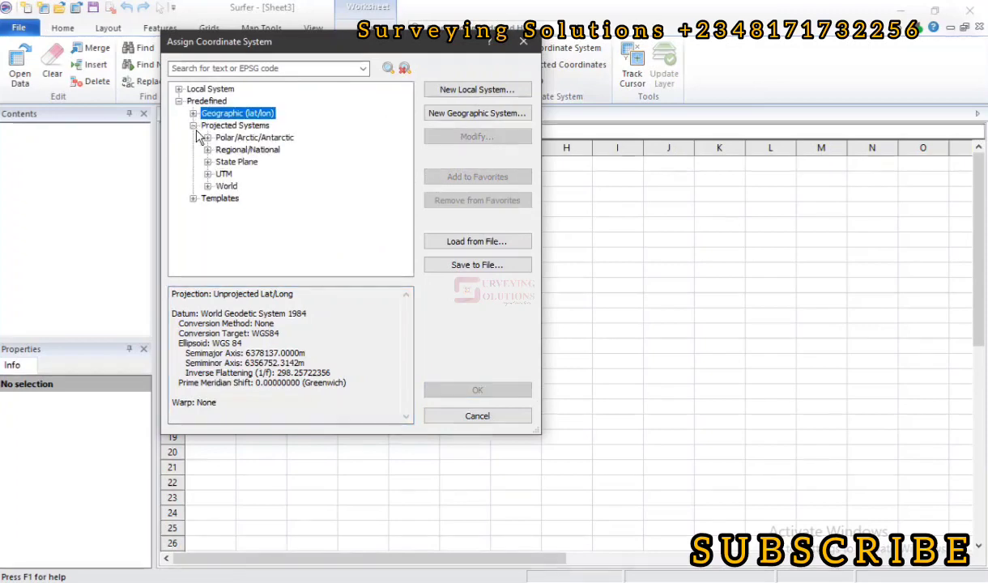
{"action": "left_click", "coordinate": [207, 175]}
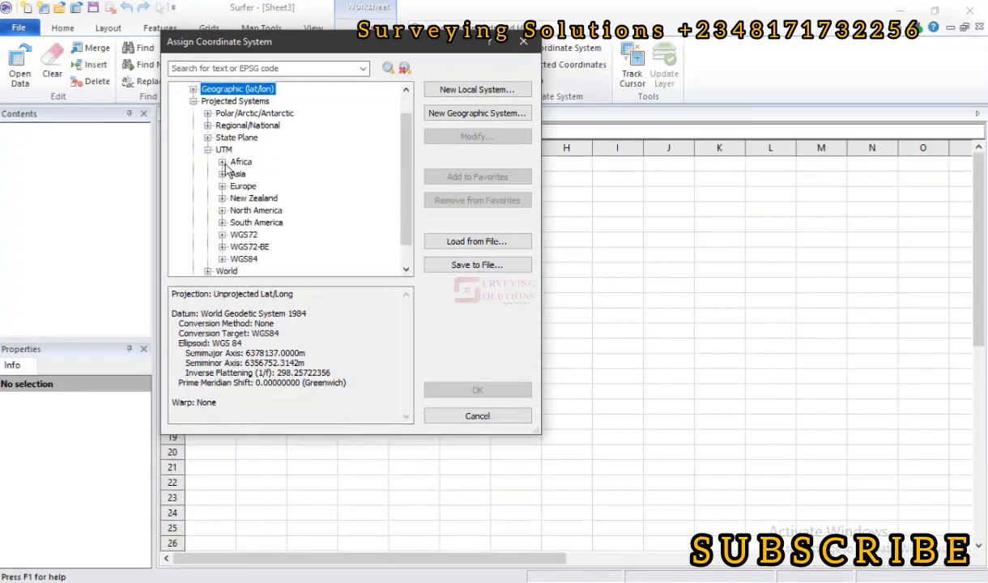
{"action": "left_click", "coordinate": [222, 259]}
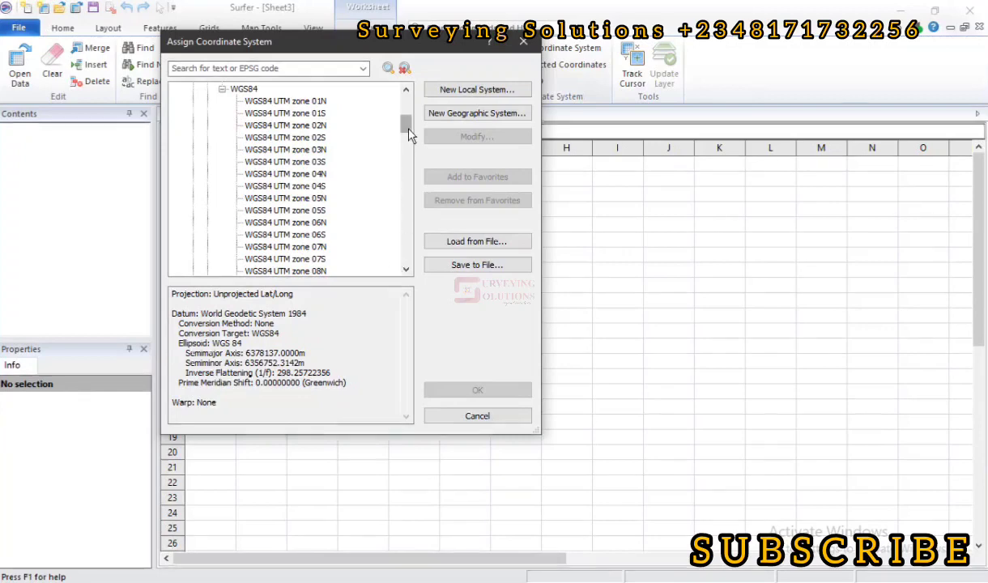
{"action": "left_click", "coordinate": [407, 161]}
{"action": "left_click_drag", "start_coordinate": [409, 165], "coordinate": [402, 195]}
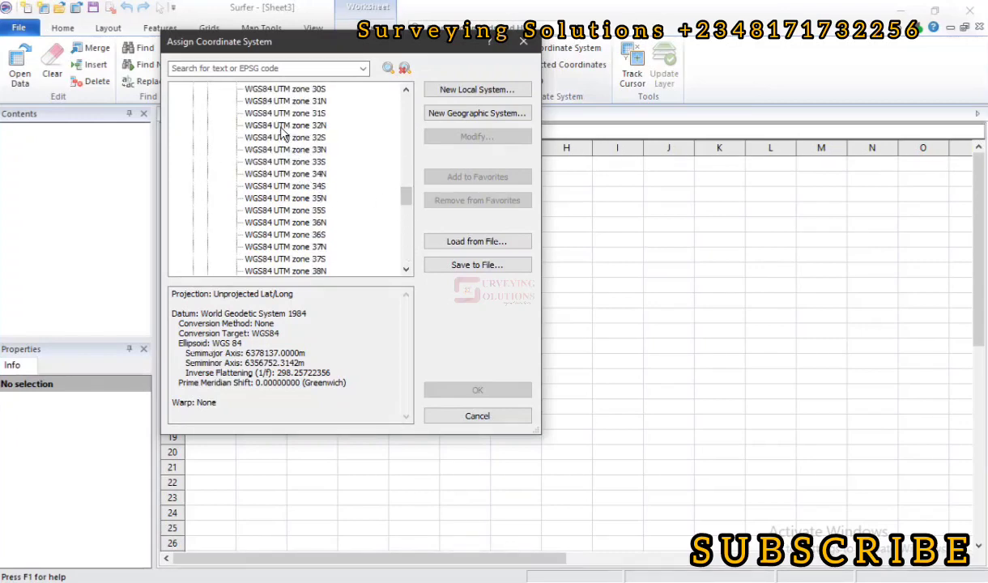
{"action": "scroll", "coordinate": [291, 131], "scroll_direction": "up", "scroll_amount": 3}
{"action": "scroll", "coordinate": [297, 131], "scroll_direction": "up", "scroll_amount": 6}
{"action": "left_click_drag", "start_coordinate": [403, 159], "coordinate": [389, 104]}
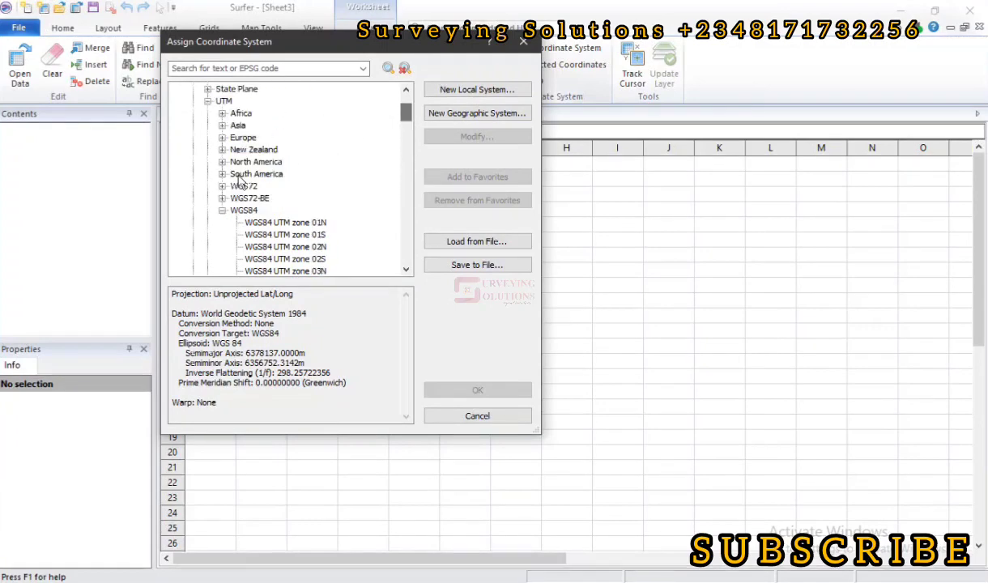
{"action": "left_click", "coordinate": [207, 102]}
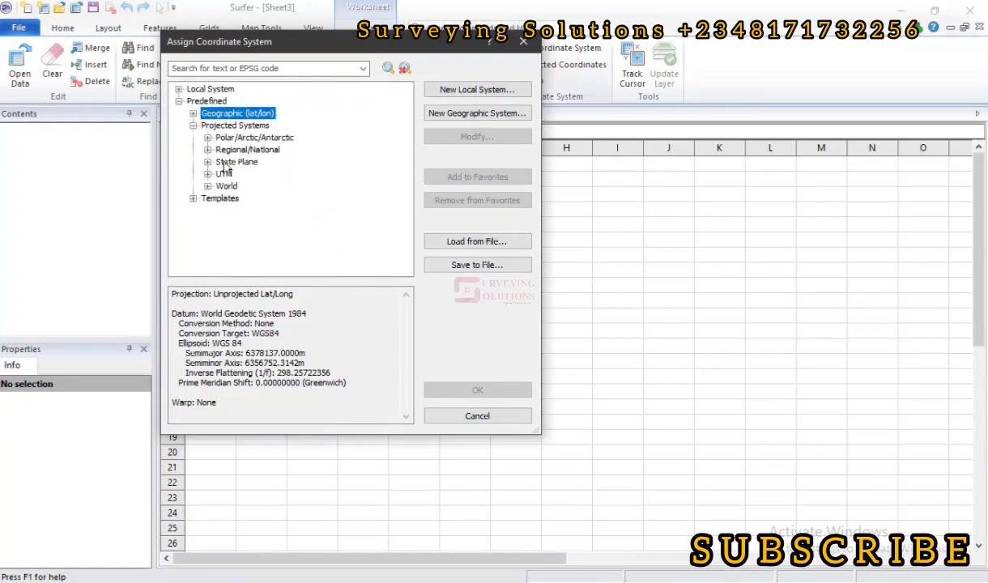
{"action": "left_click", "coordinate": [208, 174]}
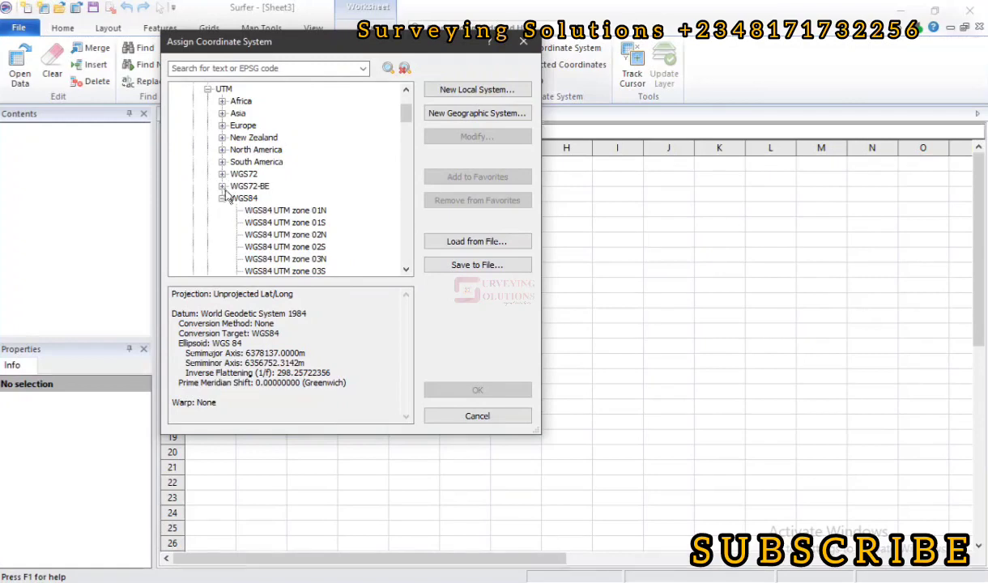
{"action": "left_click", "coordinate": [222, 197]}
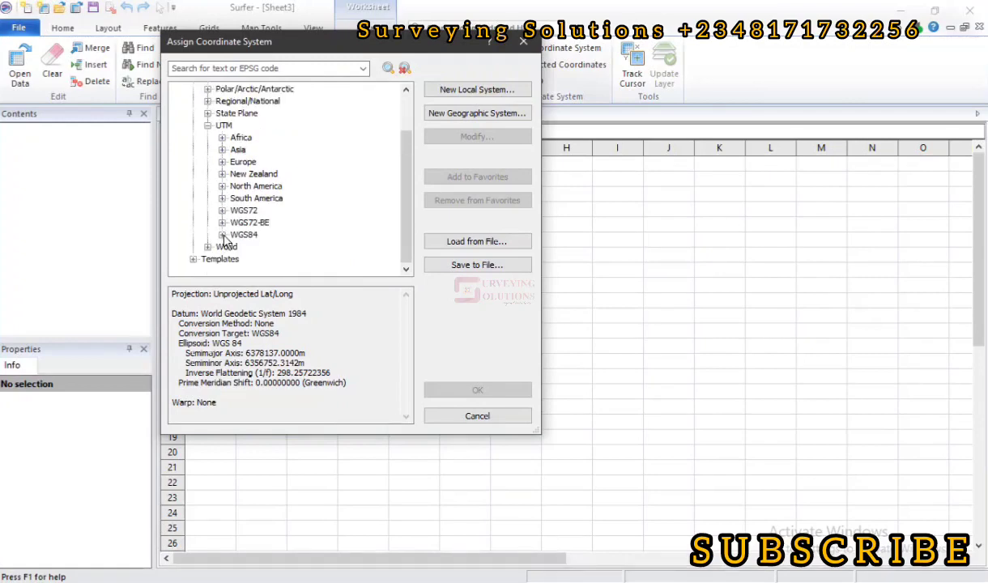
{"action": "left_click", "coordinate": [223, 235]}
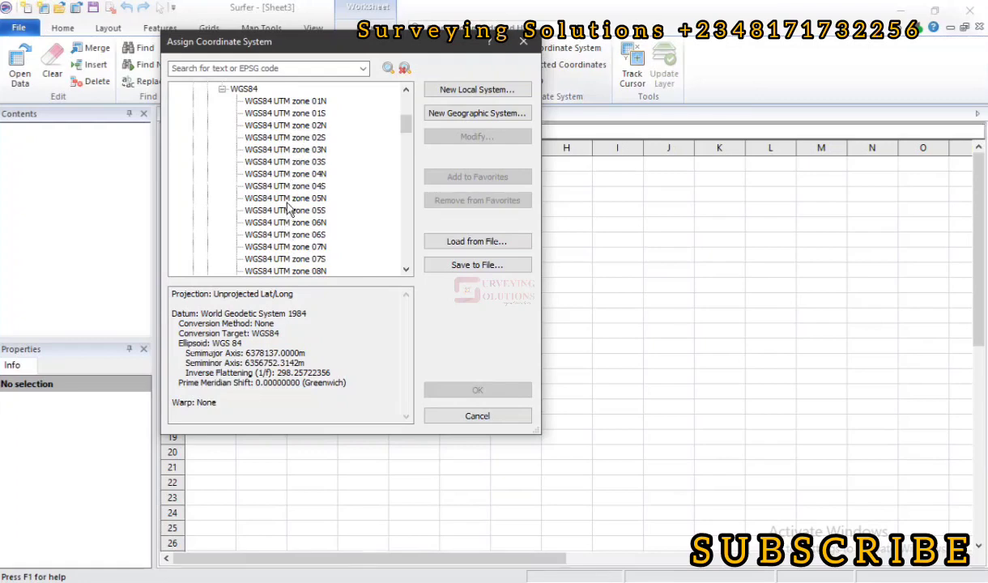
{"action": "scroll", "coordinate": [288, 209], "scroll_direction": "down", "scroll_amount": 15}
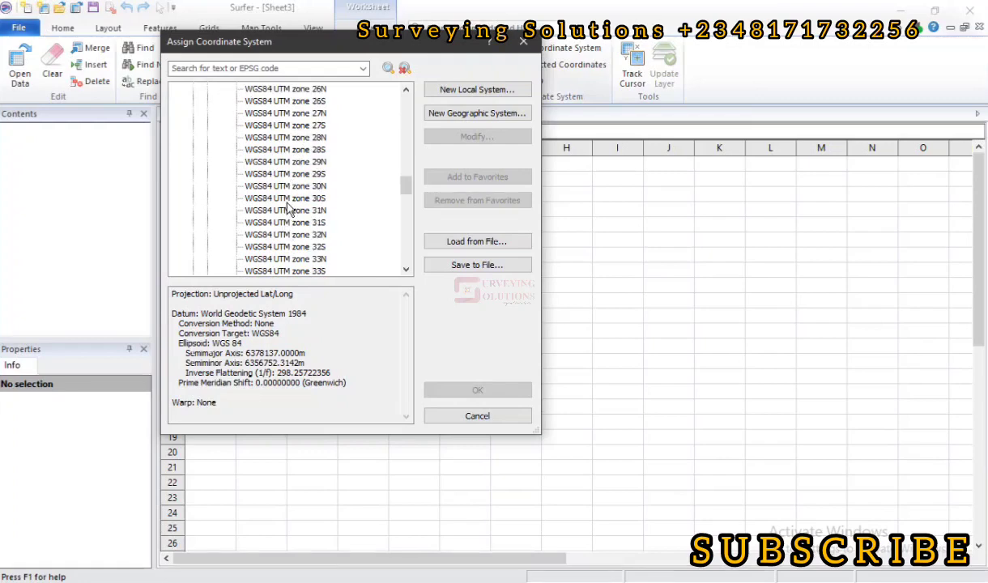
{"action": "scroll", "coordinate": [287, 209], "scroll_direction": "down", "scroll_amount": 1}
- Compare WGS84 UTM zones 31S, 32N, 33N and 35S, ending on zone 23N (central longitude -45)
{"action": "left_click", "coordinate": [296, 150]}
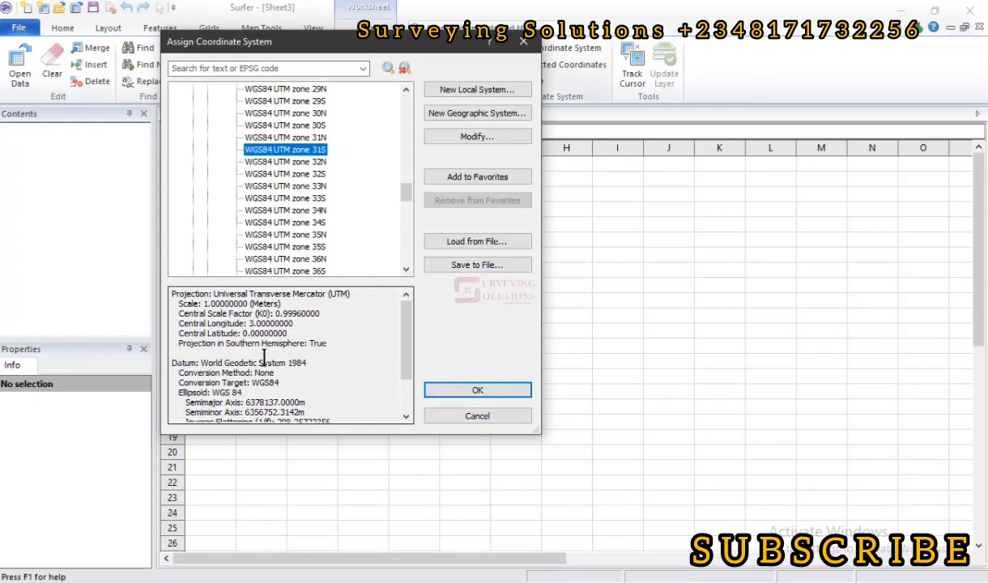
{"action": "scroll", "coordinate": [270, 361], "scroll_direction": "down", "scroll_amount": 1}
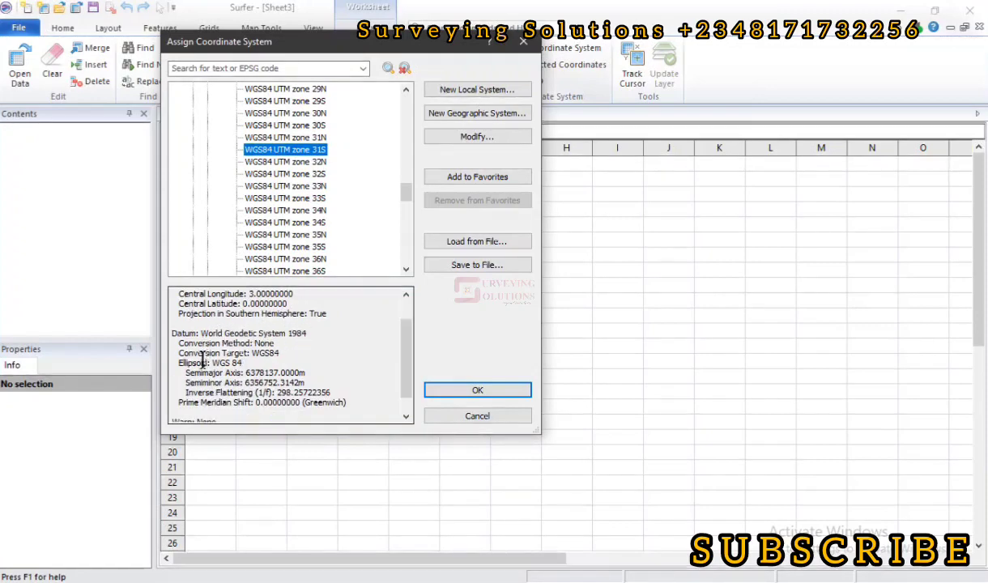
{"action": "scroll", "coordinate": [239, 353], "scroll_direction": "down", "scroll_amount": 1}
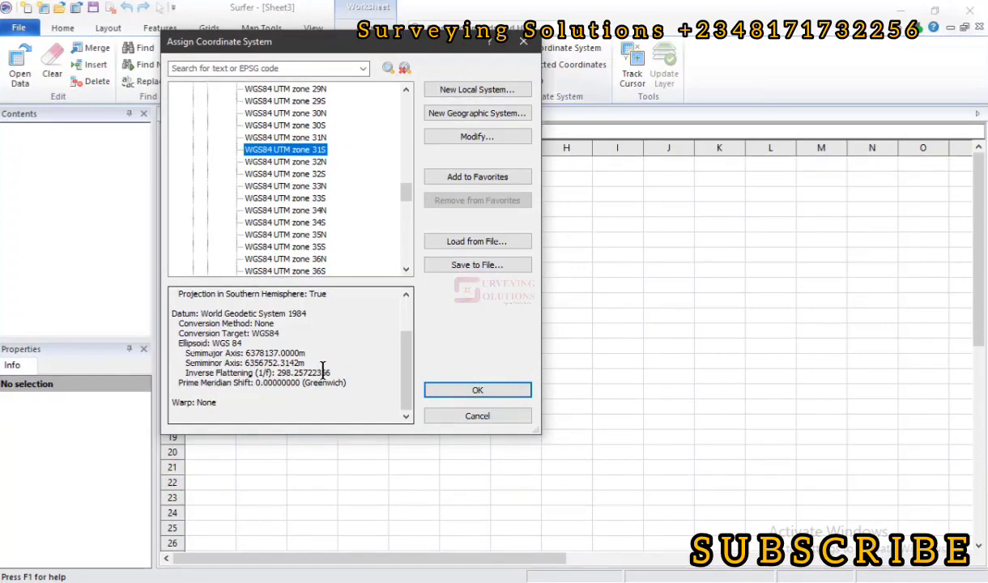
{"action": "scroll", "coordinate": [322, 368], "scroll_direction": "up", "scroll_amount": 2}
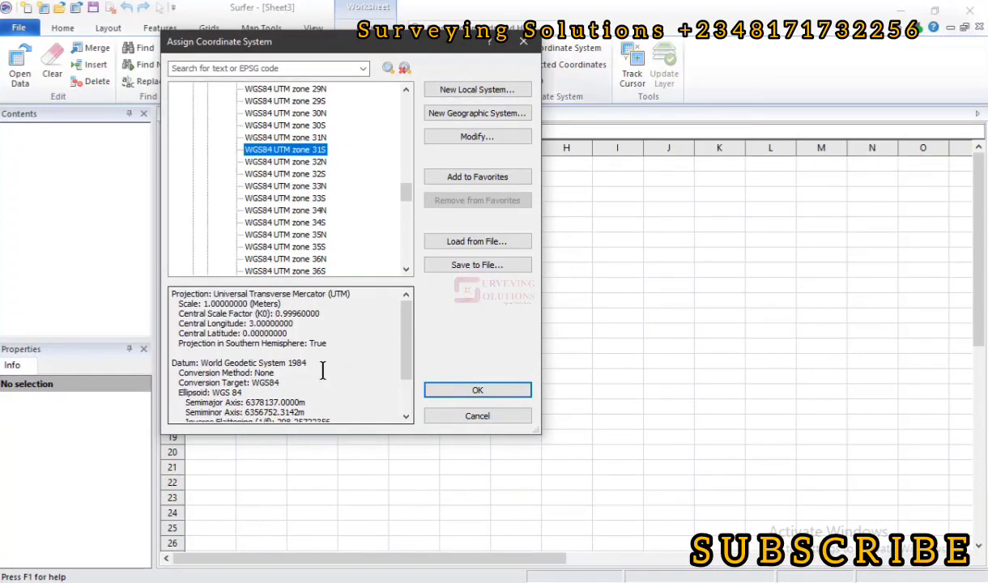
{"action": "left_click", "coordinate": [289, 162]}
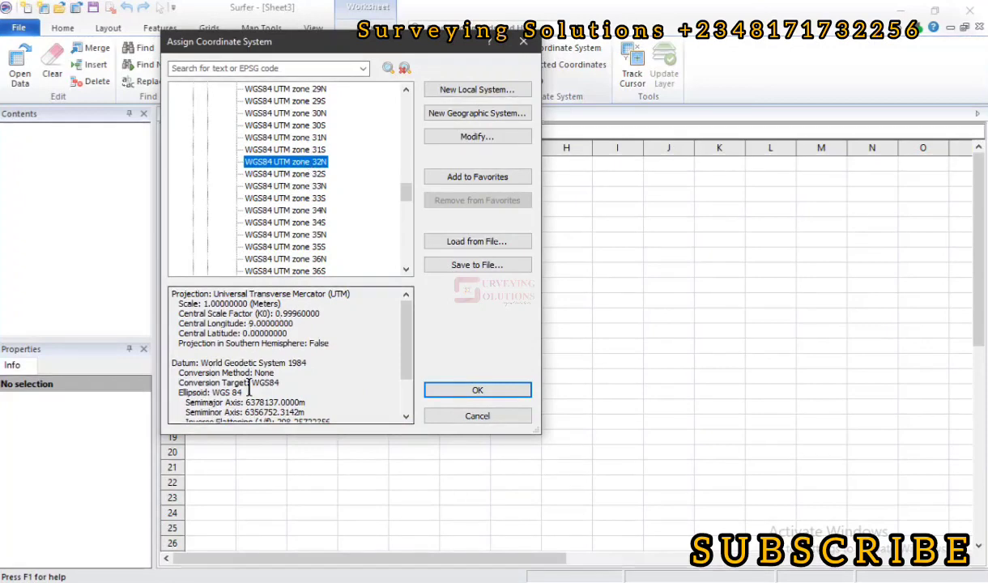
{"action": "left_click", "coordinate": [280, 187]}
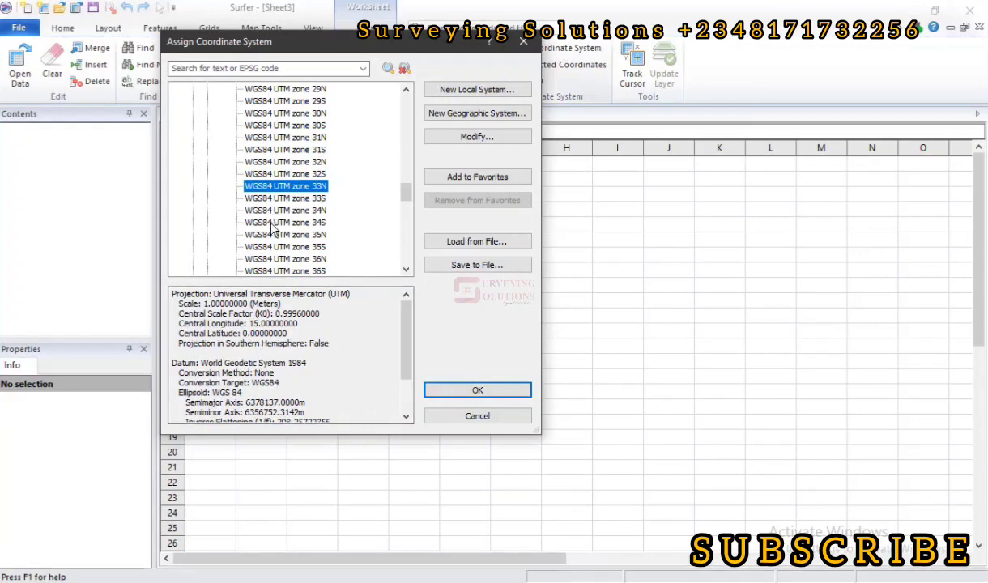
{"action": "key", "text": "Down"}
{"action": "key", "text": "Down"}
{"action": "key", "text": "Down"}
{"action": "key", "text": "Down"}
{"action": "key", "text": "Down"}
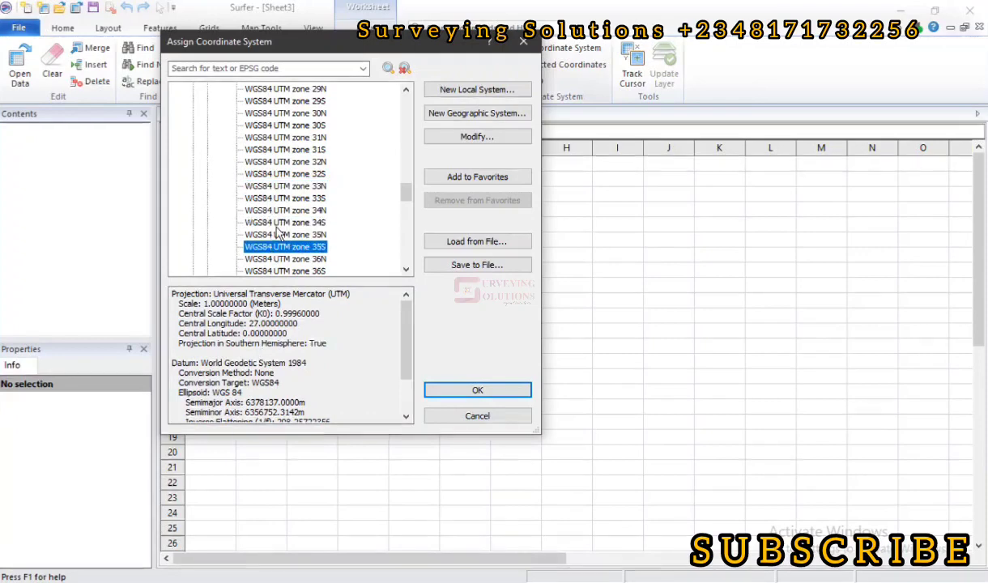
{"action": "scroll", "coordinate": [300, 162], "scroll_direction": "up", "scroll_amount": 6}
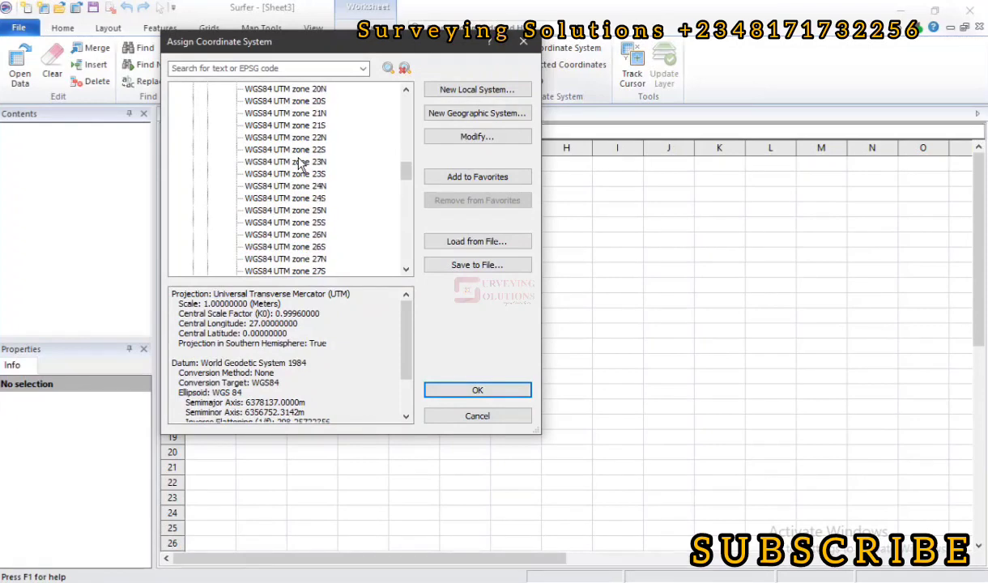
{"action": "left_click", "coordinate": [299, 162]}
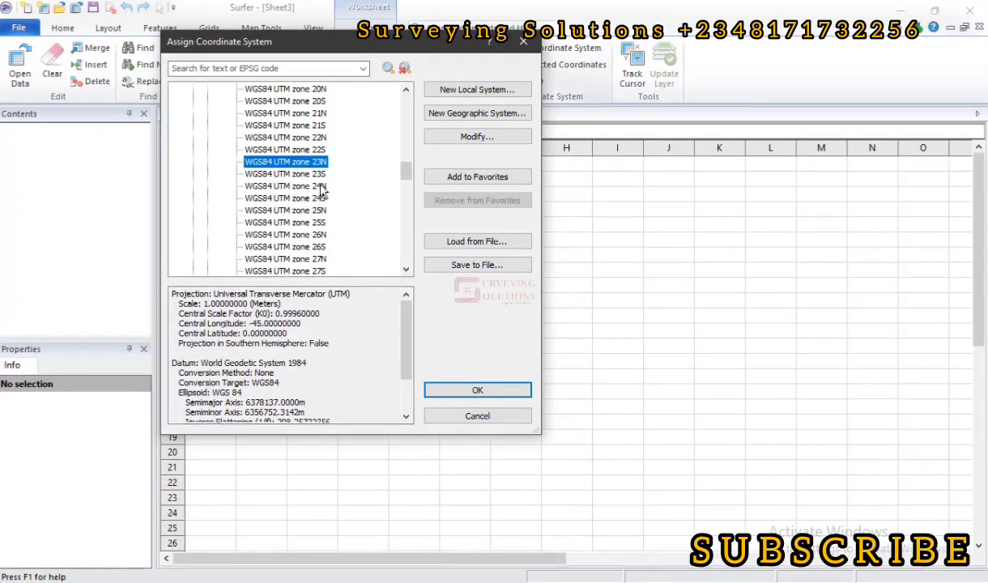
{"action": "scroll", "coordinate": [307, 187], "scroll_direction": "up", "scroll_amount": 6}
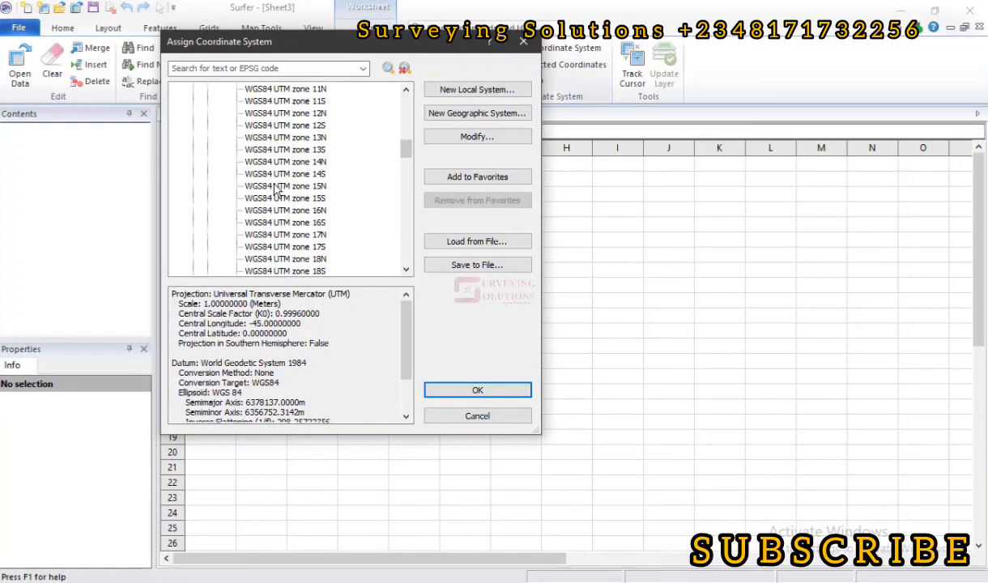
{"action": "scroll", "coordinate": [275, 188], "scroll_direction": "up", "scroll_amount": 10}
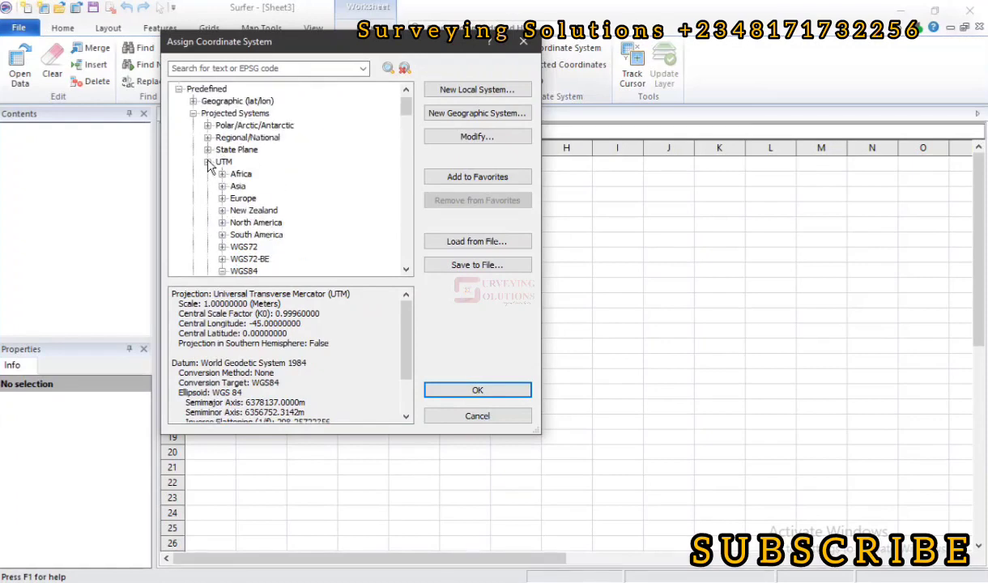
- Collapse UTM, expand Regional/National, and jump from Asia down to Namibia and Nigeria
{"action": "left_click", "coordinate": [207, 162]}
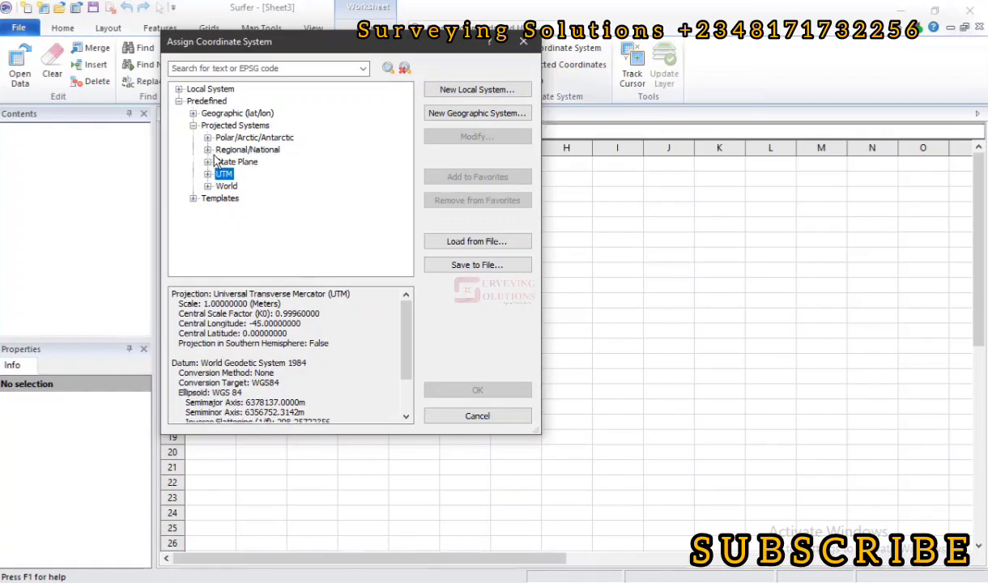
{"action": "left_click", "coordinate": [207, 151]}
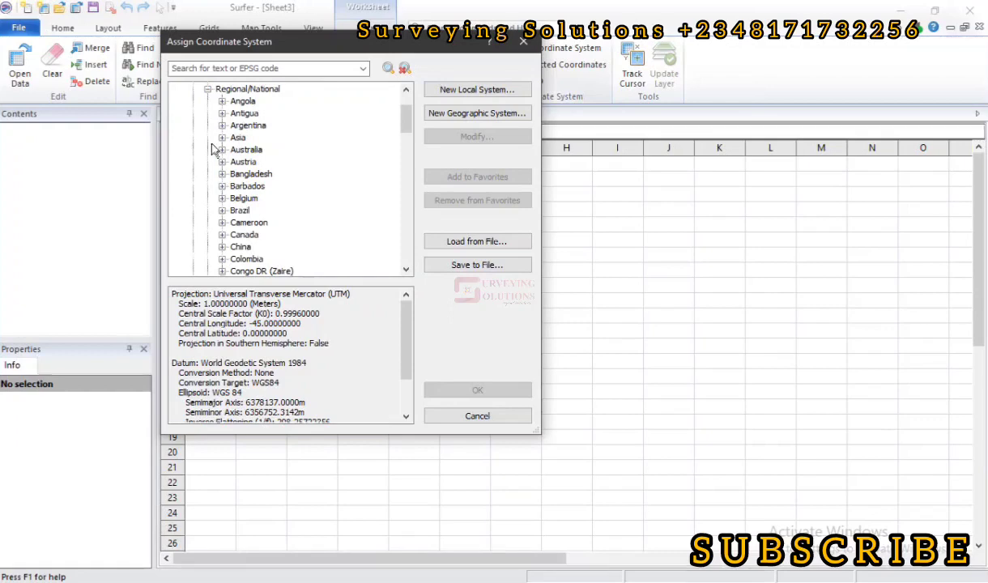
{"action": "scroll", "coordinate": [221, 143], "scroll_direction": "up", "scroll_amount": 1}
{"action": "scroll", "coordinate": [220, 142], "scroll_direction": "up", "scroll_amount": 3}
{"action": "left_click", "coordinate": [208, 149]}
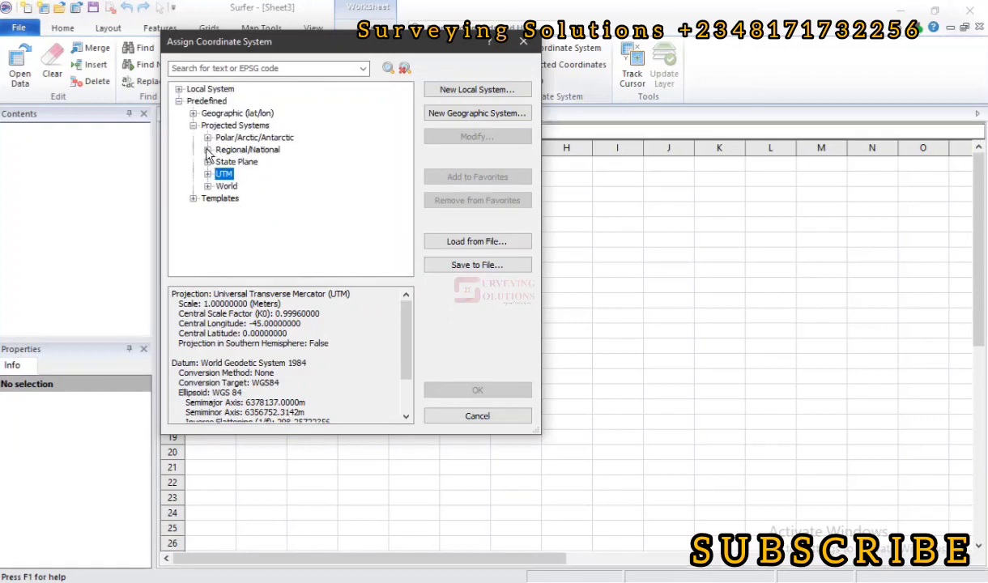
{"action": "left_click", "coordinate": [207, 151]}
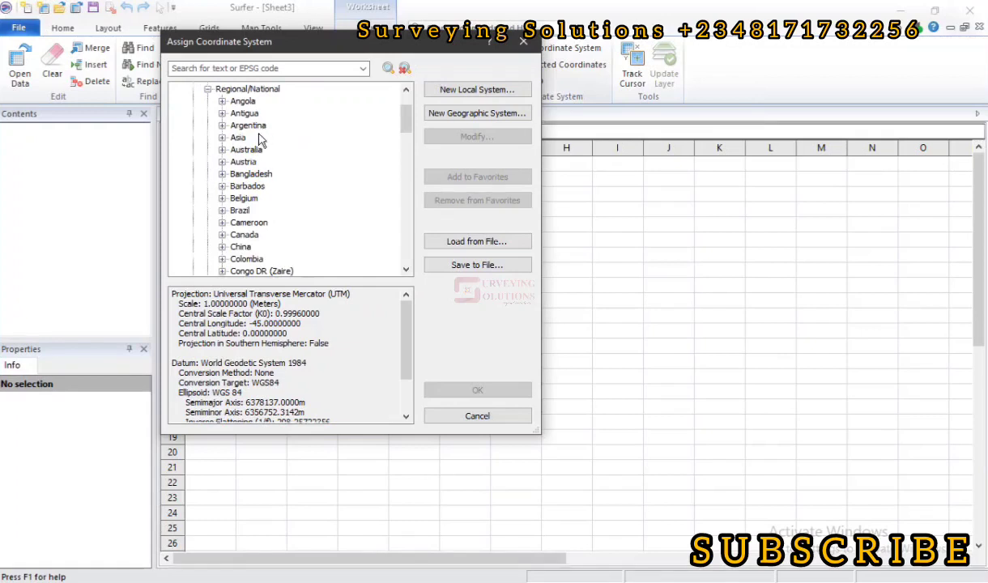
{"action": "left_click", "coordinate": [238, 139]}
{"action": "key", "text": "n"}
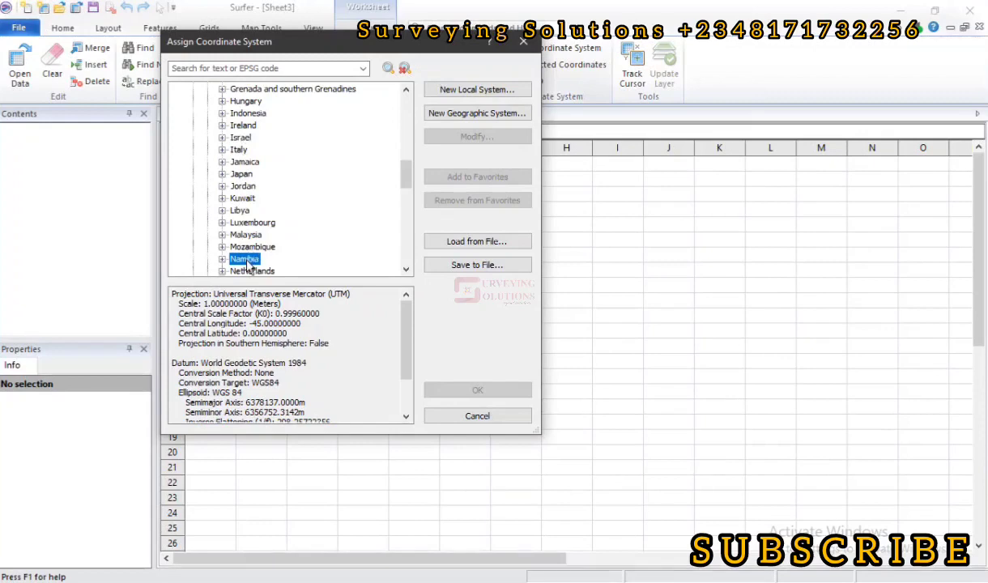
{"action": "scroll", "coordinate": [239, 256], "scroll_direction": "down", "scroll_amount": 2}
- Expand Nigeria and preview the Minna / Nigeria East Belt and West Belt systems
{"action": "left_click", "coordinate": [223, 247]}
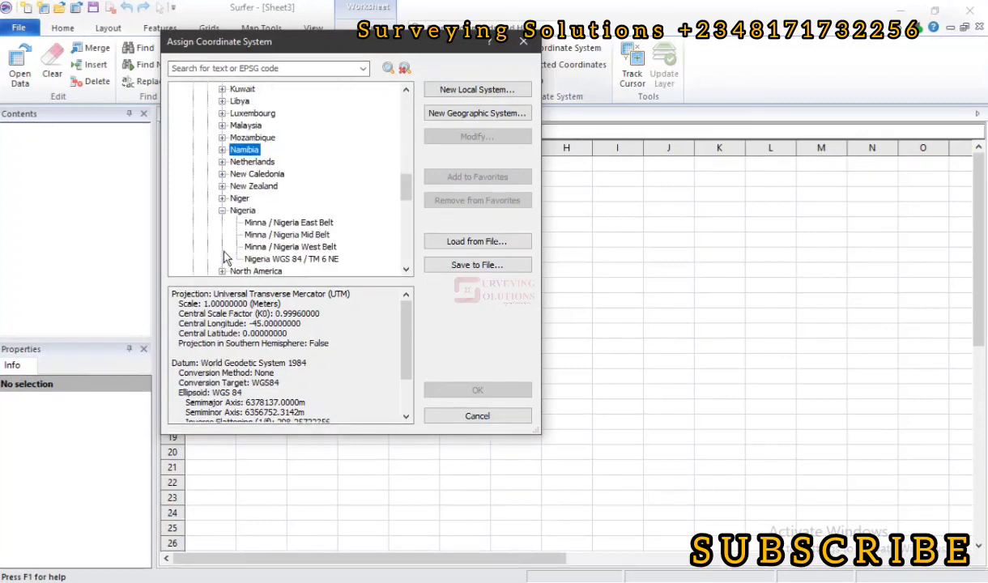
{"action": "left_click", "coordinate": [291, 223]}
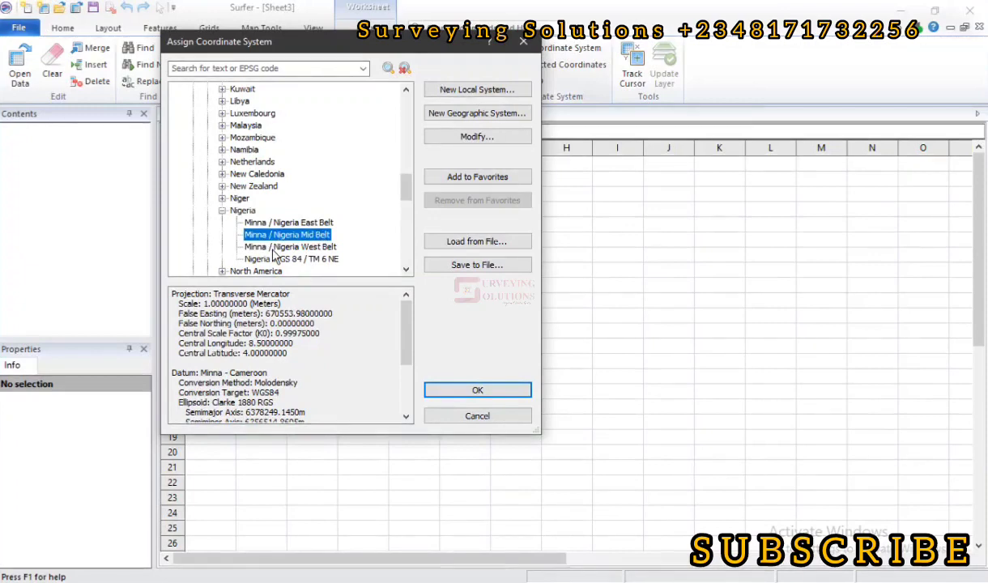
{"action": "left_click", "coordinate": [273, 247]}
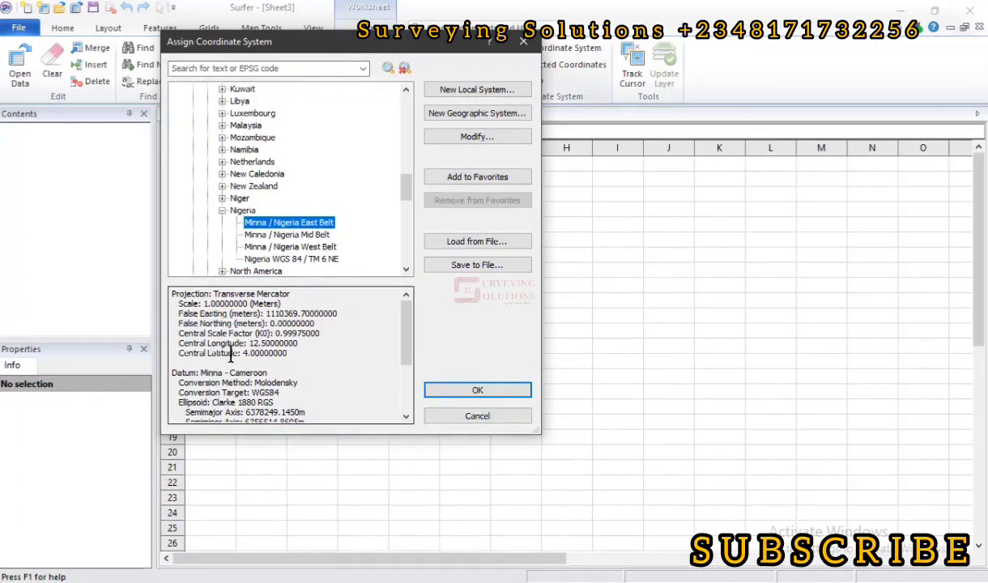
{"action": "scroll", "coordinate": [216, 360], "scroll_direction": "down", "scroll_amount": 3}
{"action": "scroll", "coordinate": [218, 361], "scroll_direction": "up", "scroll_amount": 2}
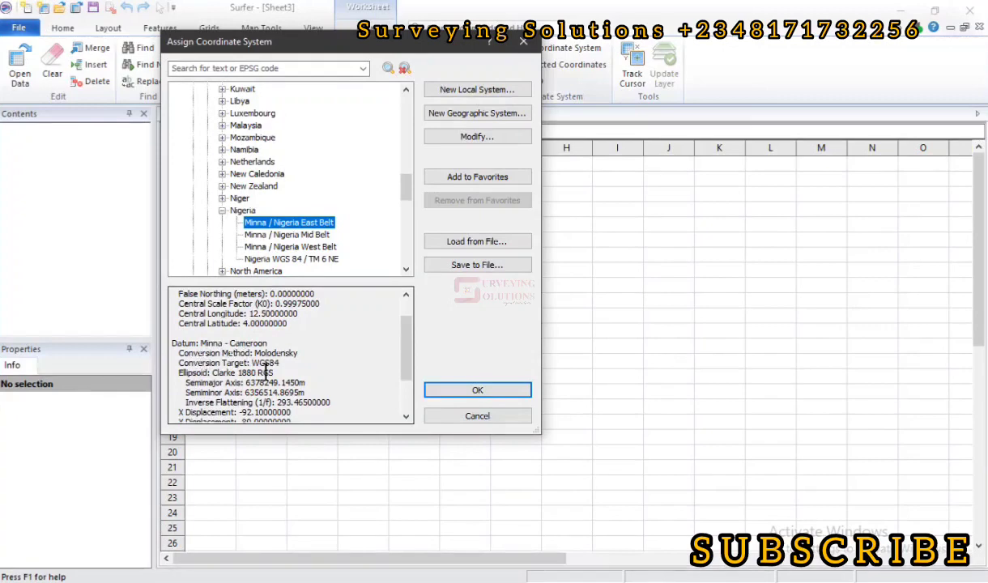
{"action": "scroll", "coordinate": [265, 372], "scroll_direction": "down", "scroll_amount": 1}
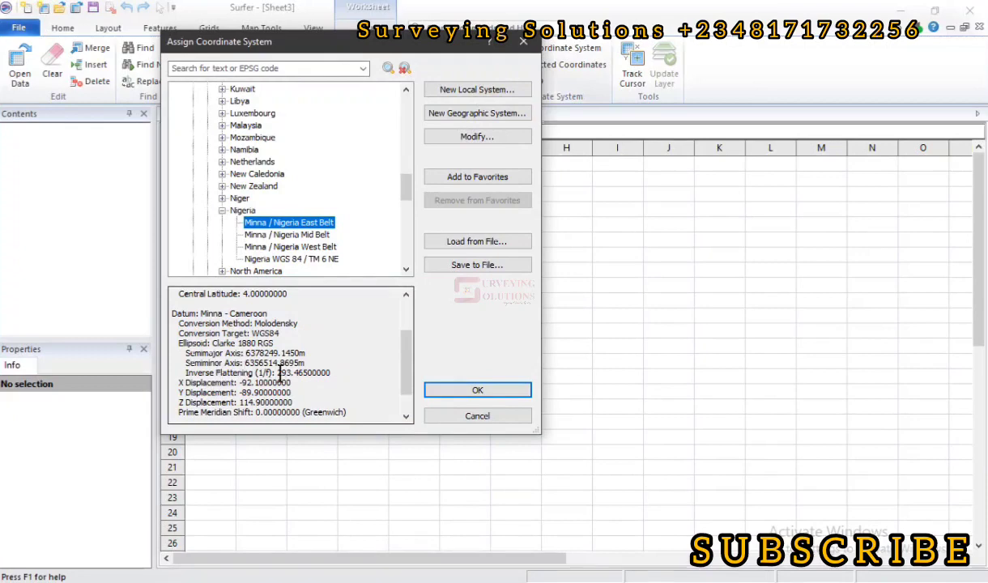
{"action": "scroll", "coordinate": [280, 374], "scroll_direction": "down", "scroll_amount": 1}
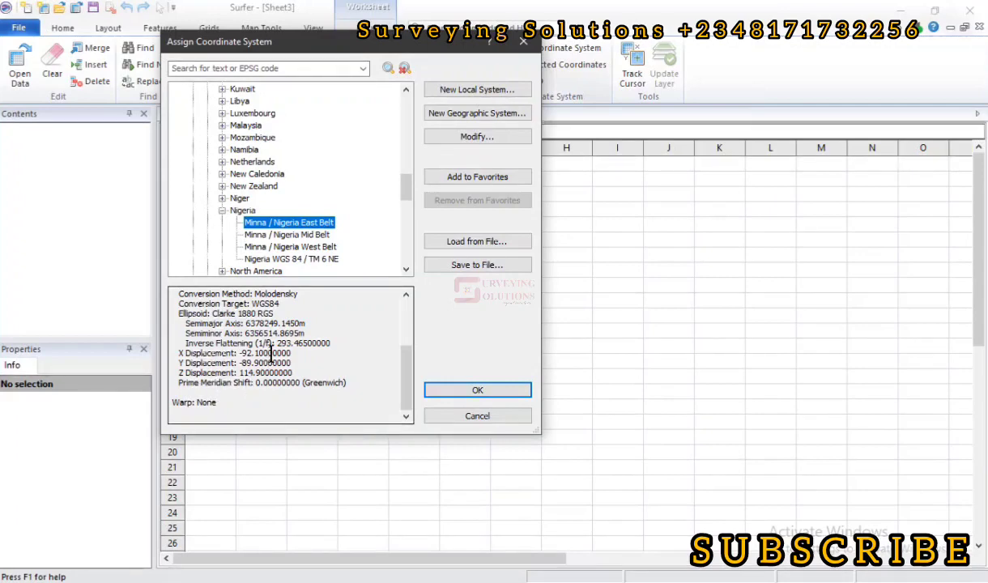
{"action": "scroll", "coordinate": [270, 353], "scroll_direction": "up", "scroll_amount": 3}
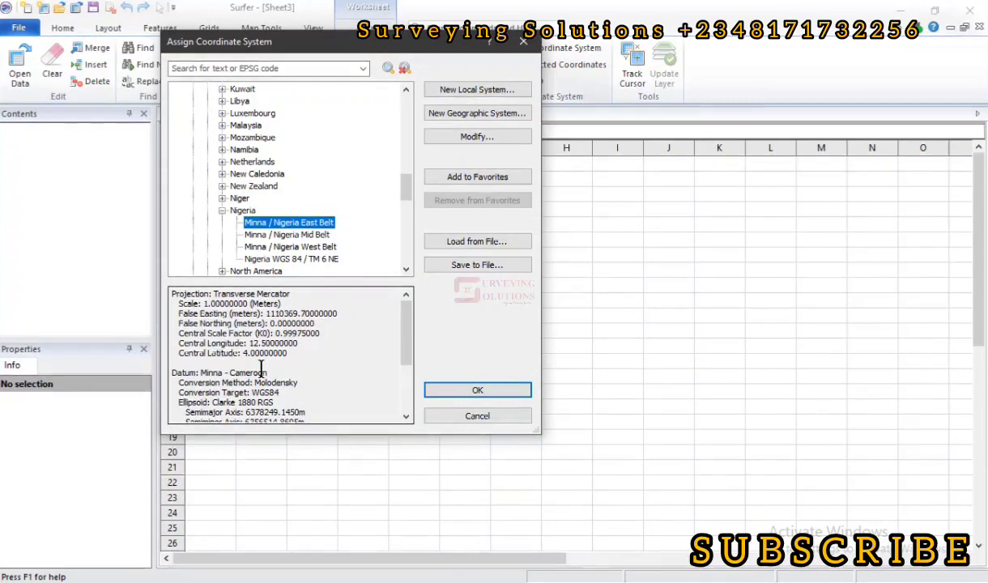
- Compare the Minna Mid and West Belts, reselect East Belt, and collapse Nigeria
{"action": "left_click", "coordinate": [283, 236]}
{"action": "left_click", "coordinate": [280, 247]}
{"action": "left_click", "coordinate": [296, 236]}
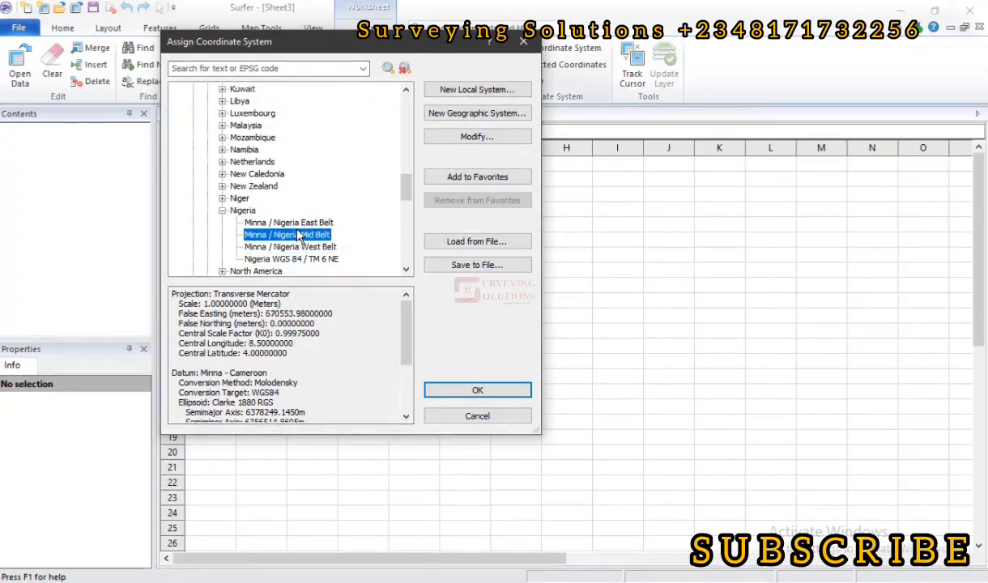
{"action": "left_click", "coordinate": [285, 223]}
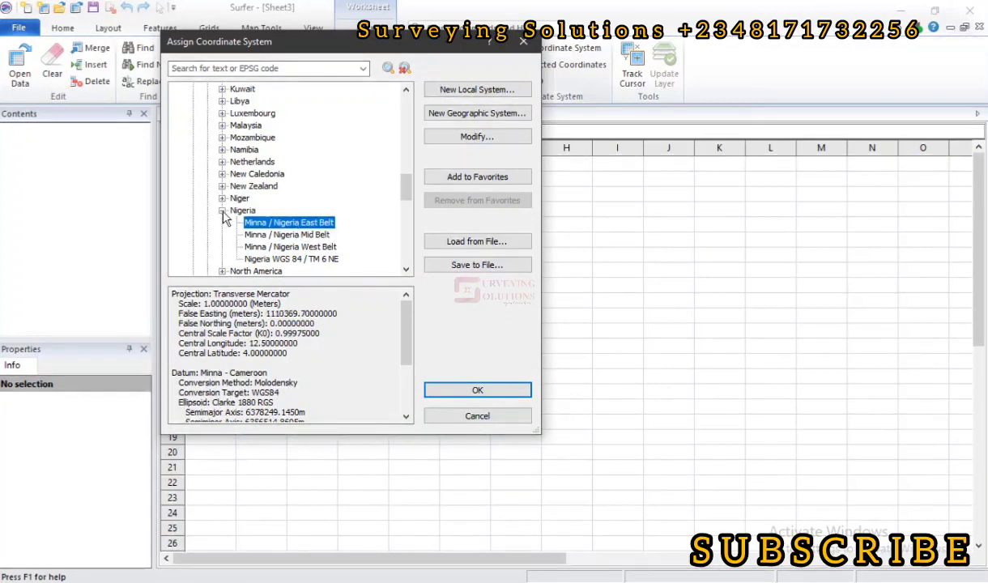
{"action": "left_click", "coordinate": [222, 211]}
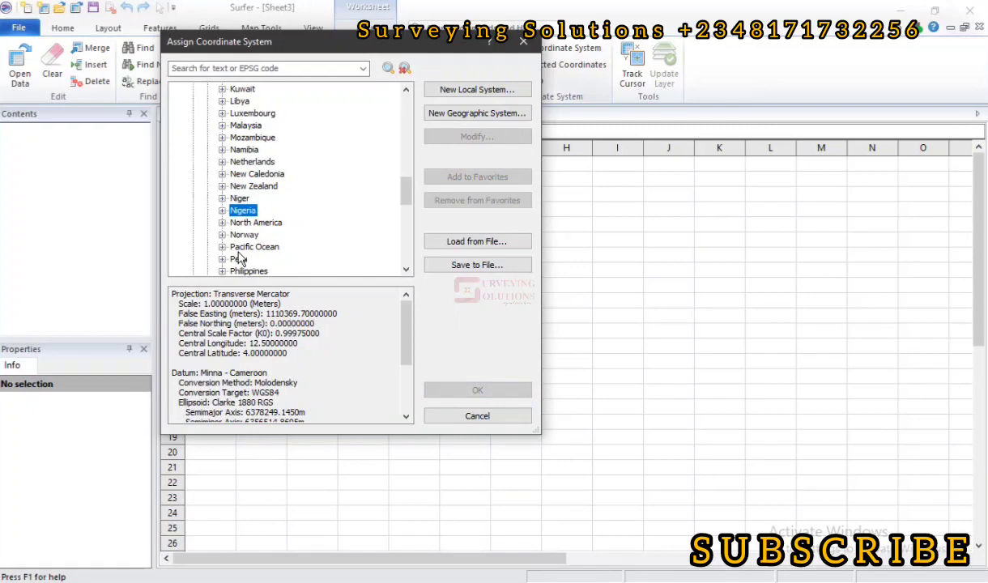
- Collapse Regional/National, expand UTM, and scroll the tree back to Geographic (lat/lon)
{"action": "left_click_drag", "start_coordinate": [405, 197], "coordinate": [410, 114]}
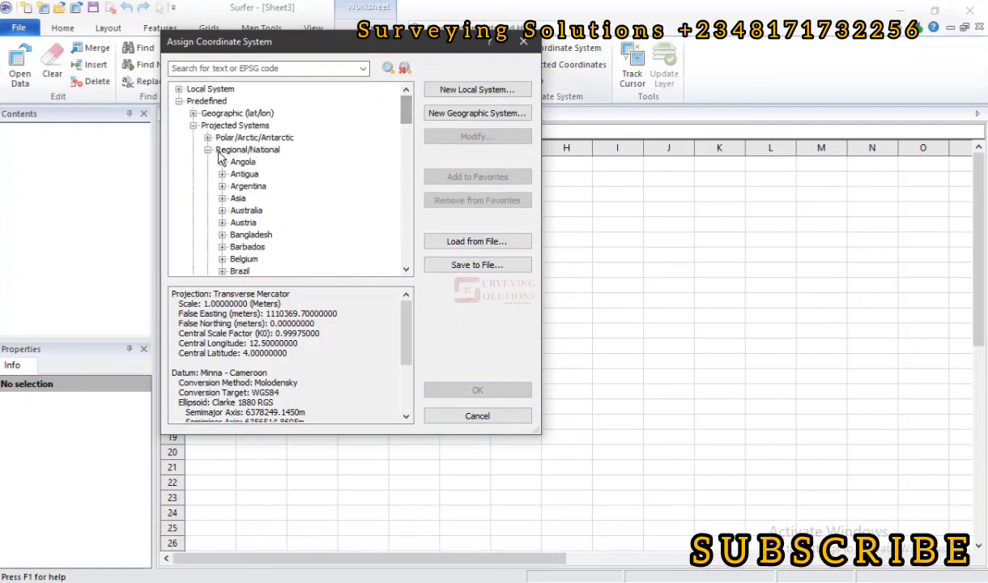
{"action": "left_click", "coordinate": [207, 150]}
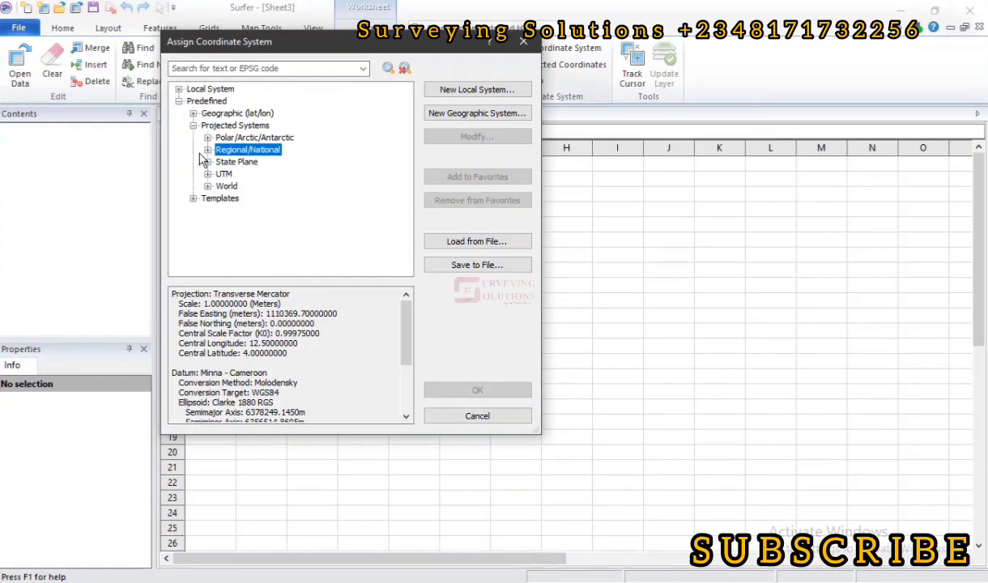
{"action": "left_click", "coordinate": [208, 173]}
{"action": "scroll", "coordinate": [322, 202], "scroll_direction": "down", "scroll_amount": 10}
{"action": "scroll", "coordinate": [322, 202], "scroll_direction": "up", "scroll_amount": 5}
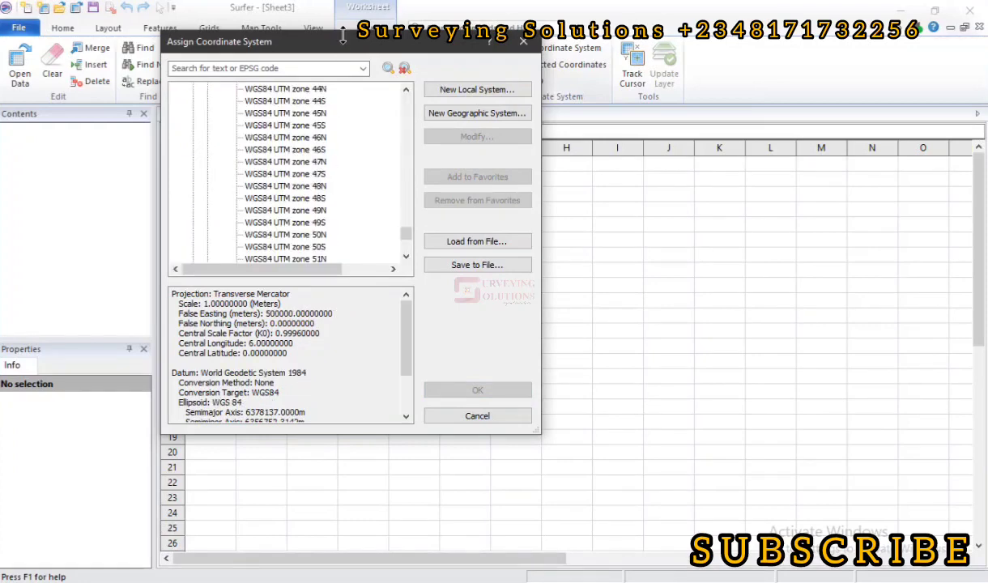
{"action": "left_click_drag", "start_coordinate": [327, 39], "coordinate": [354, 28]}
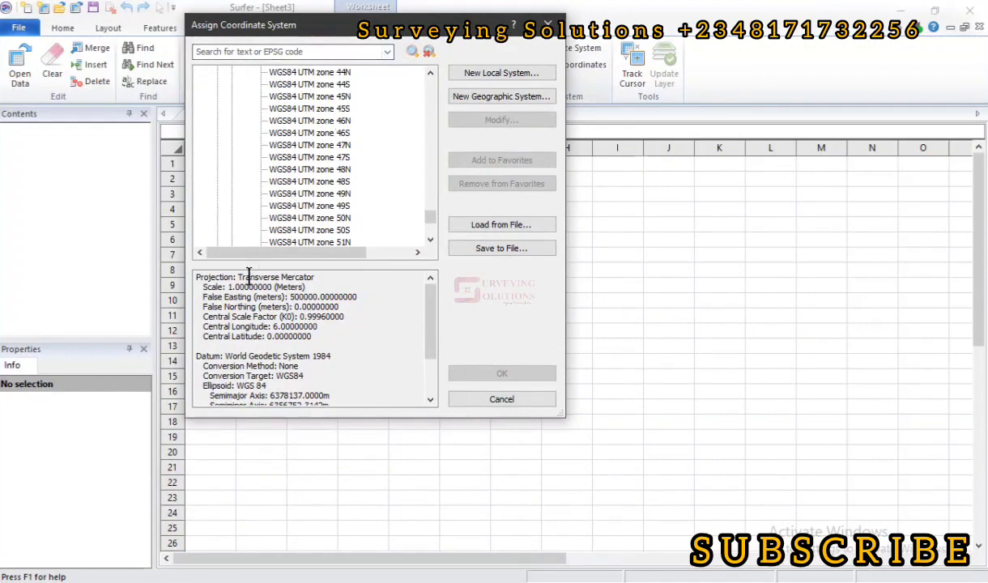
{"action": "left_click_drag", "start_coordinate": [430, 217], "coordinate": [421, 97]}
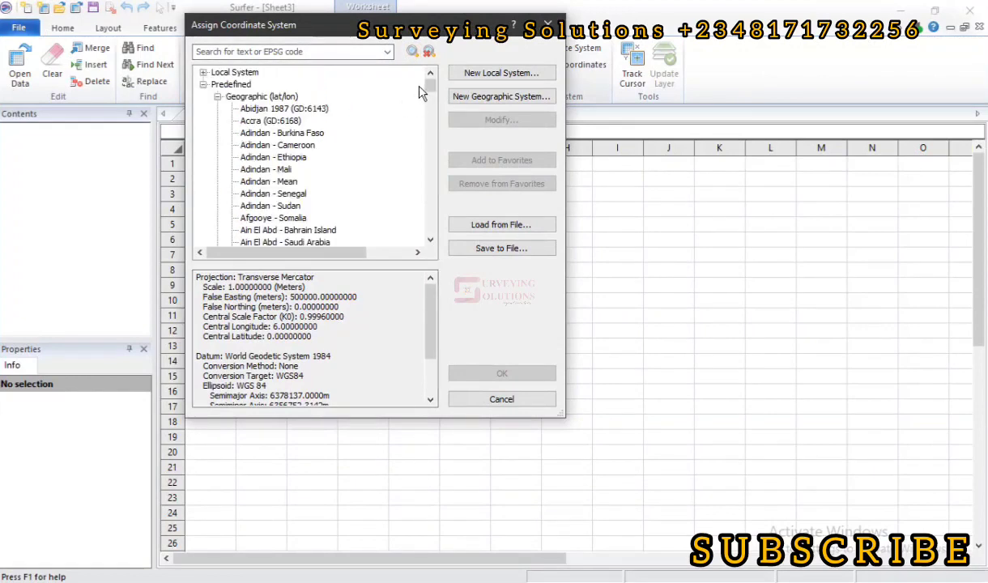
{"action": "scroll", "coordinate": [275, 144], "scroll_direction": "down", "scroll_amount": 15}
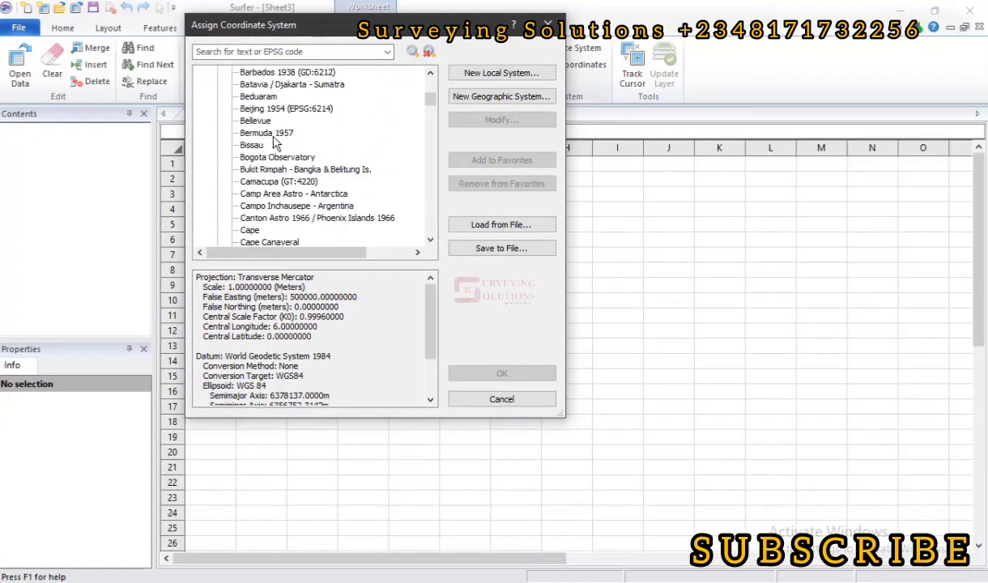